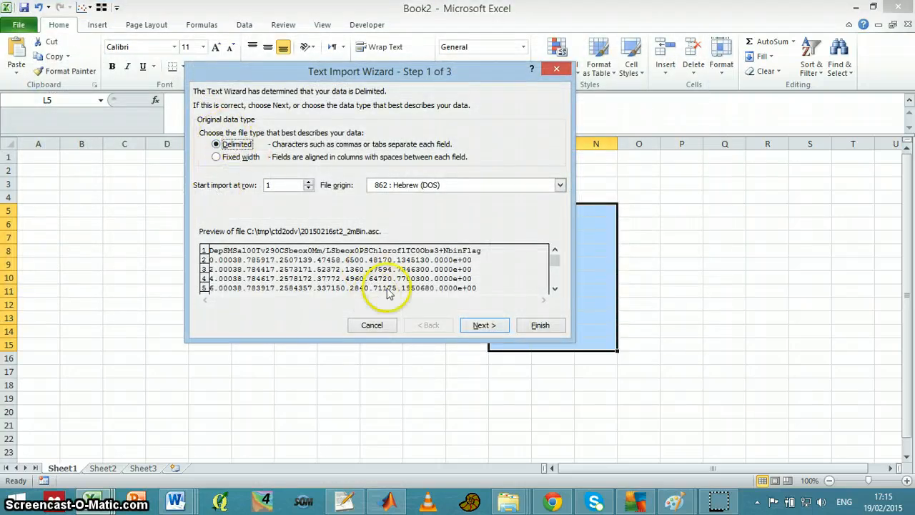
- Import the text file 20150216st2_2mBin.asc as delimited data, using Tab as the delimiter
click(480, 326)
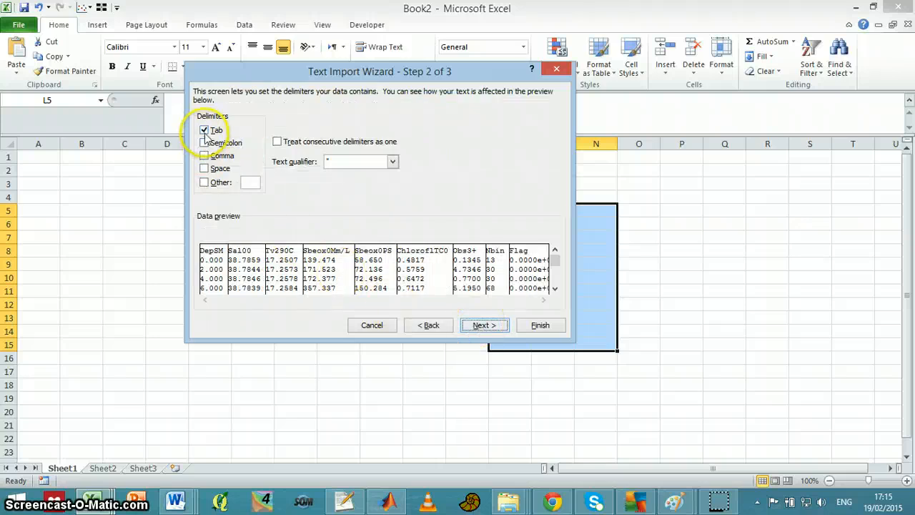
click(541, 328)
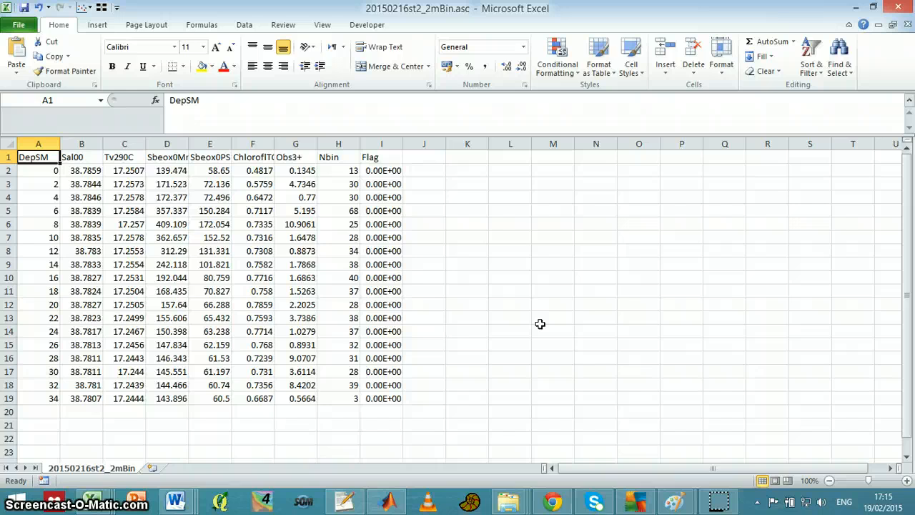
- Insert a markers-only scatter chart of columns DepSM through Obs3+ (A1:G19) and remove its horizontal gridlines
key(shift+Down)
key(shift+Down)
key(shift+Down)
key(shift+Down)
key(shift+Down)
key(shift+Down)
key(shift+Down)
key(shift+Down)
key(shift+Down)
key(shift+Down)
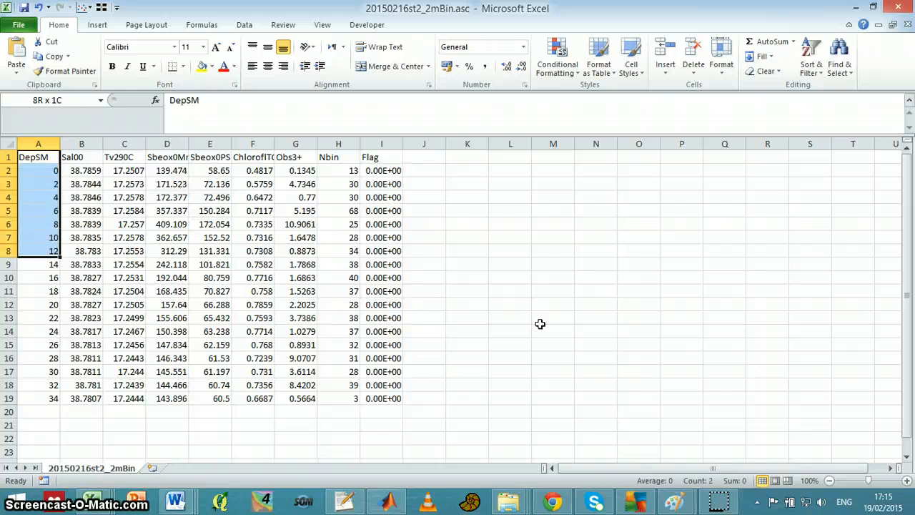
key(shift+Down)
key(shift+Down)
key(shift+Down)
key(shift+Down)
key(shift+Down)
key(shift+Down)
key(shift+Down)
key(shift+Down)
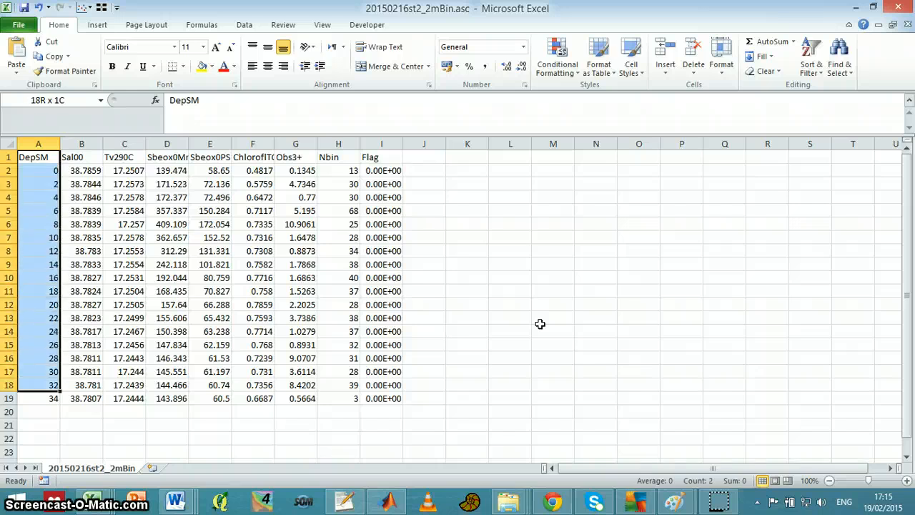
key(shift+Right)
key(shift+Right)
key(shift+Right)
key(shift+Right)
key(shift+Right)
key(shift+Right)
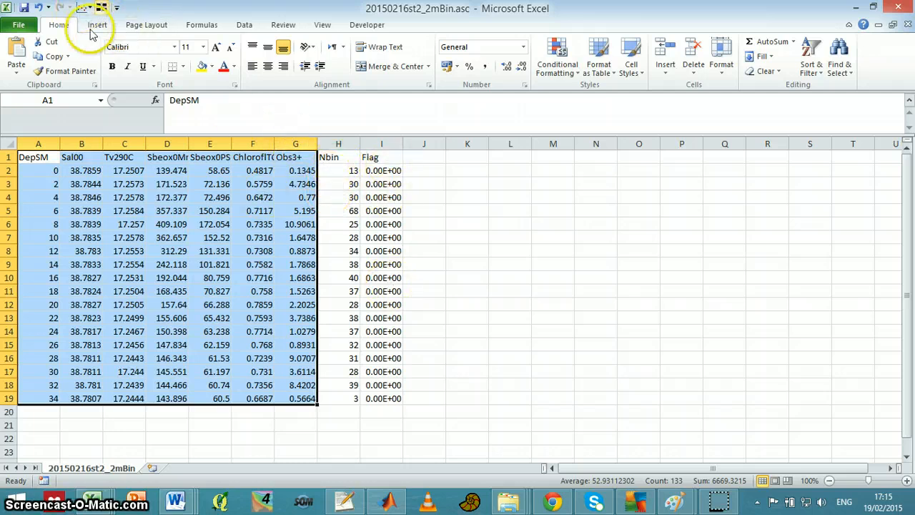
click(83, 7)
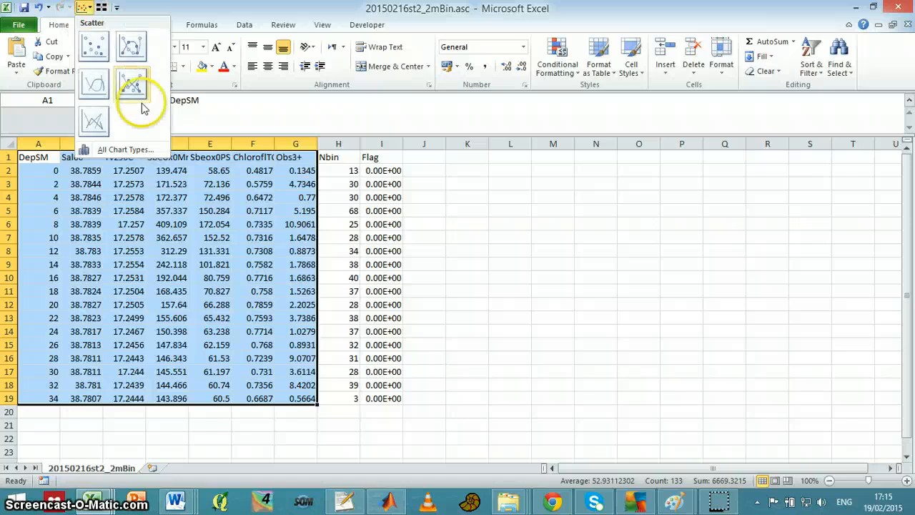
click(92, 44)
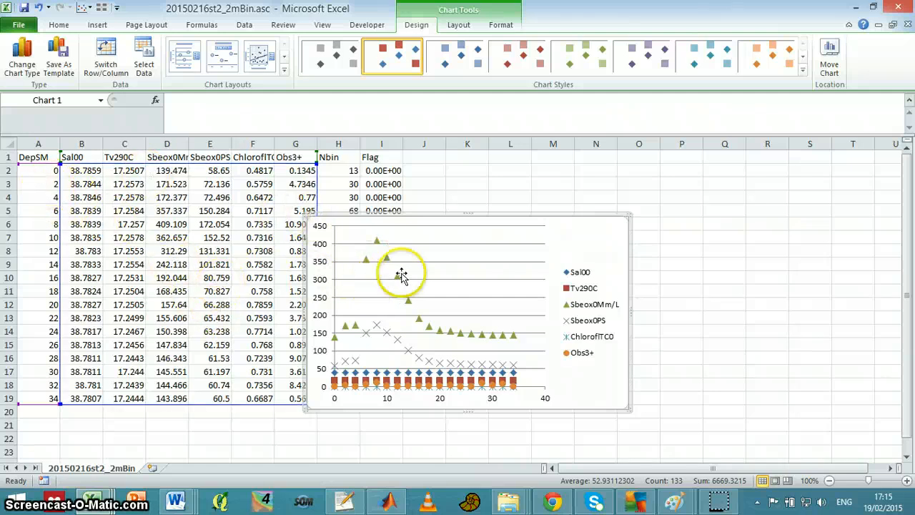
click(499, 244)
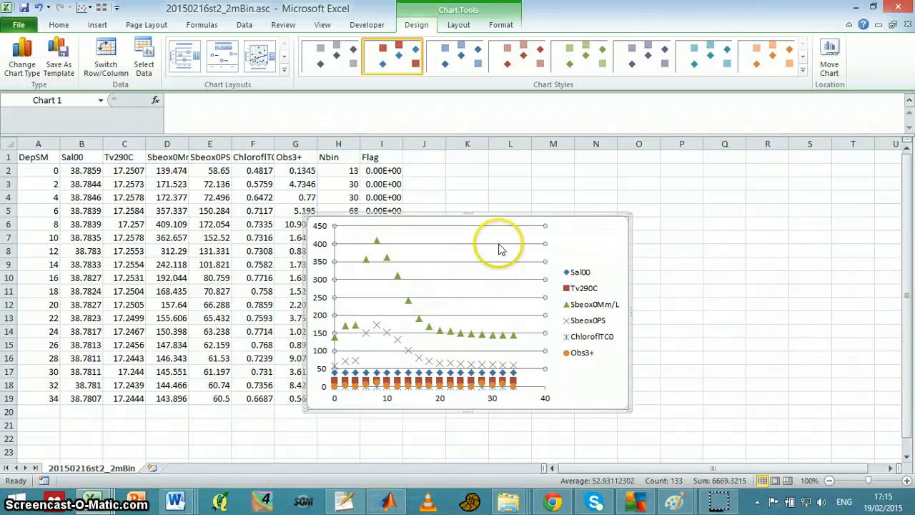
key(Delete)
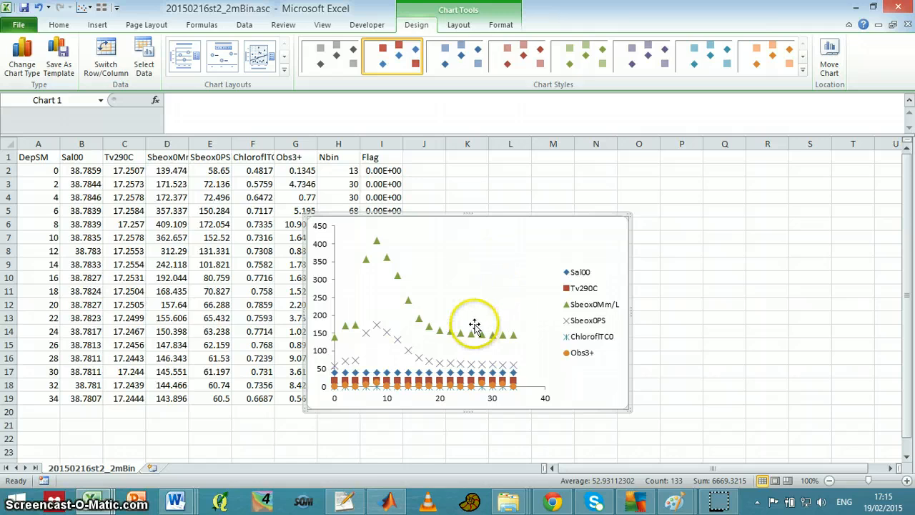
- Plot the Sbeox0Mm/L series on the chart's secondary axis
click(420, 320)
right_click(421, 323)
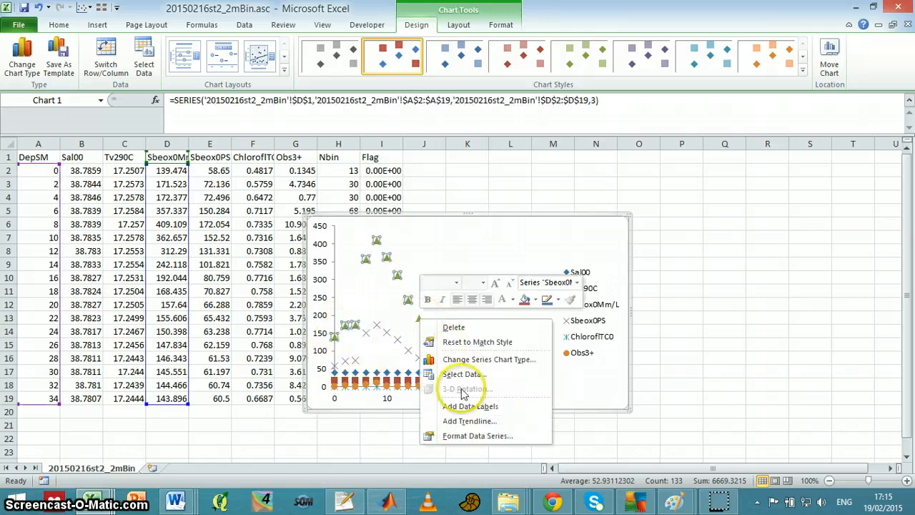
click(466, 437)
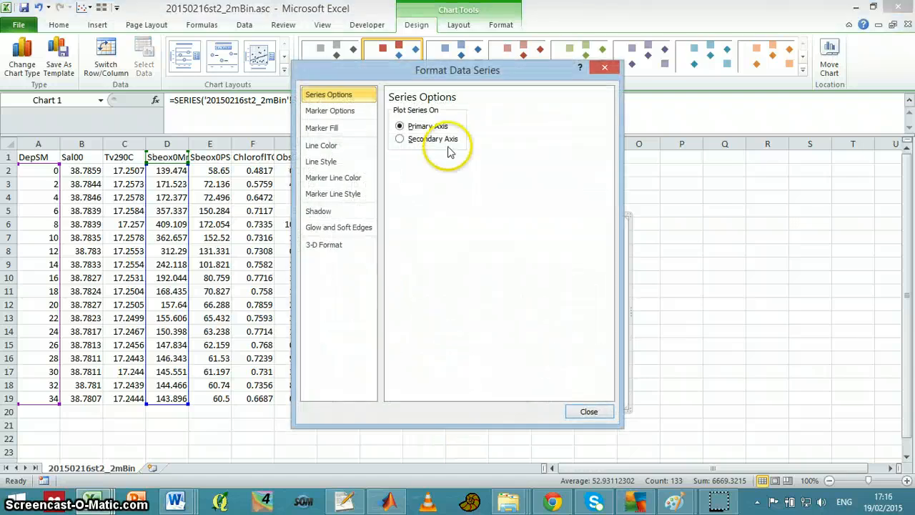
key(alt+s)
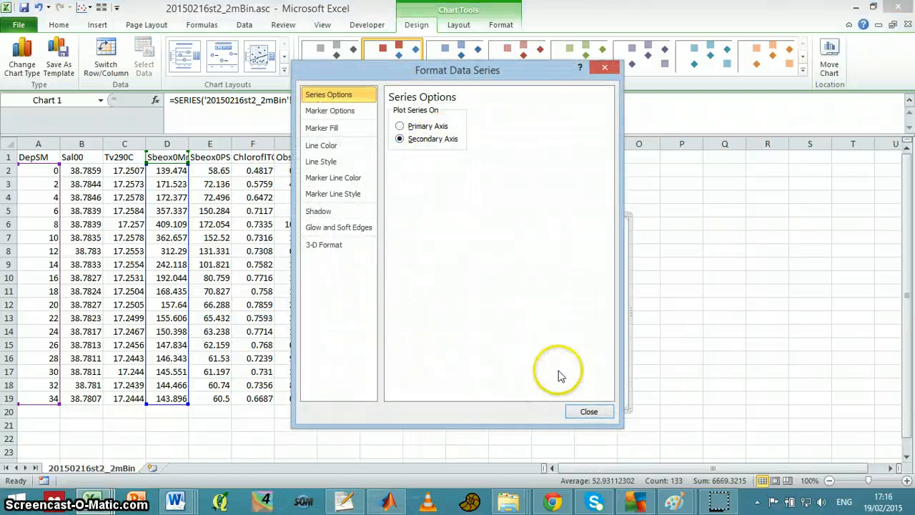
click(585, 410)
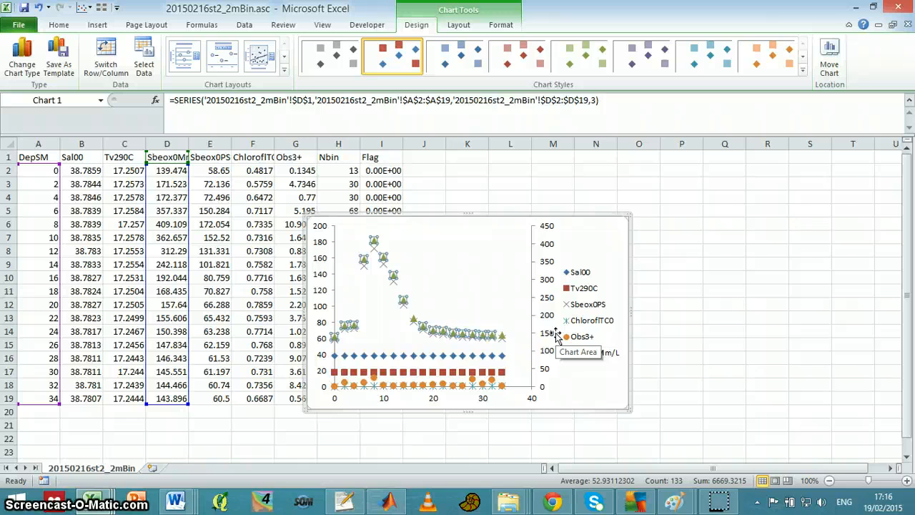
- Clear the contents of the Sbeox0Mm/L and Sbeox0PS columns, cells D1:E19
click(167, 158)
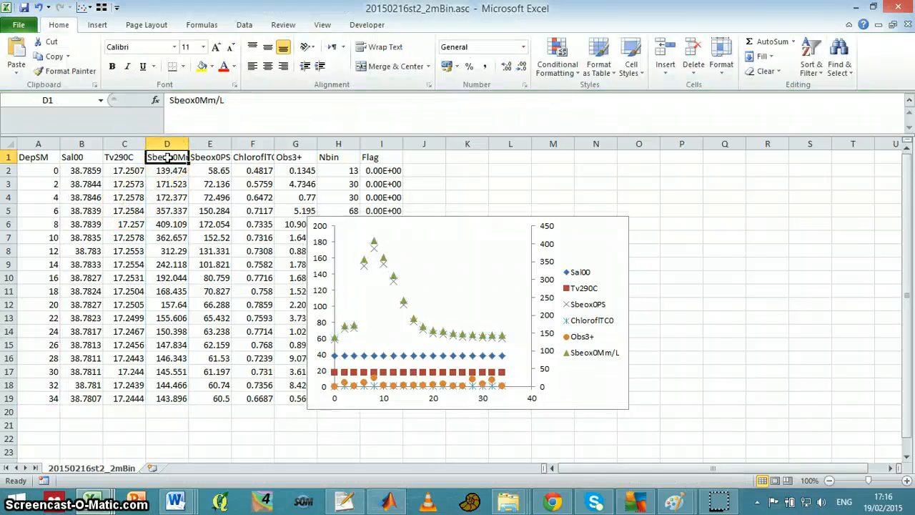
key(shift+Down)
key(shift+Right)
key(shift+Down)
key(shift+Down)
key(shift+Down)
key(shift+Down)
key(shift+Down)
key(shift+Down)
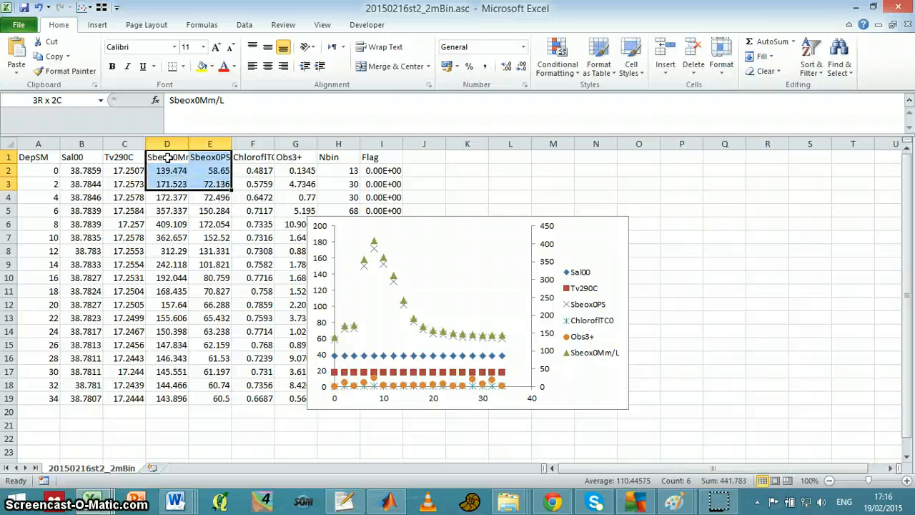
key(shift+Down)
key(shift+Down)
key(shift+Down)
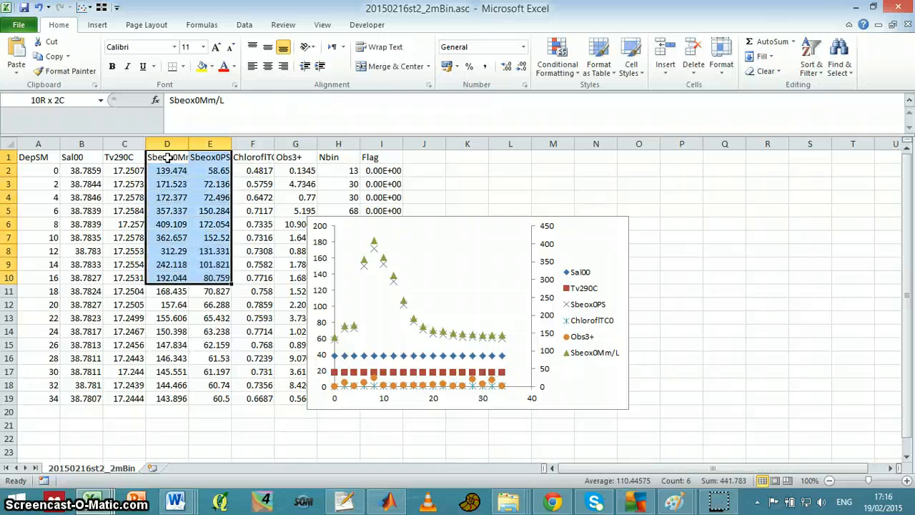
key(ctrl+shift+Down)
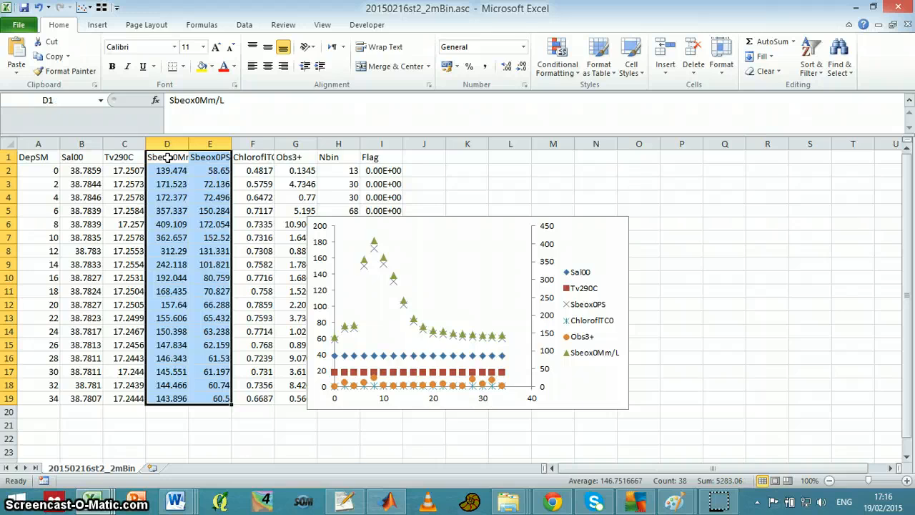
key(Delete)
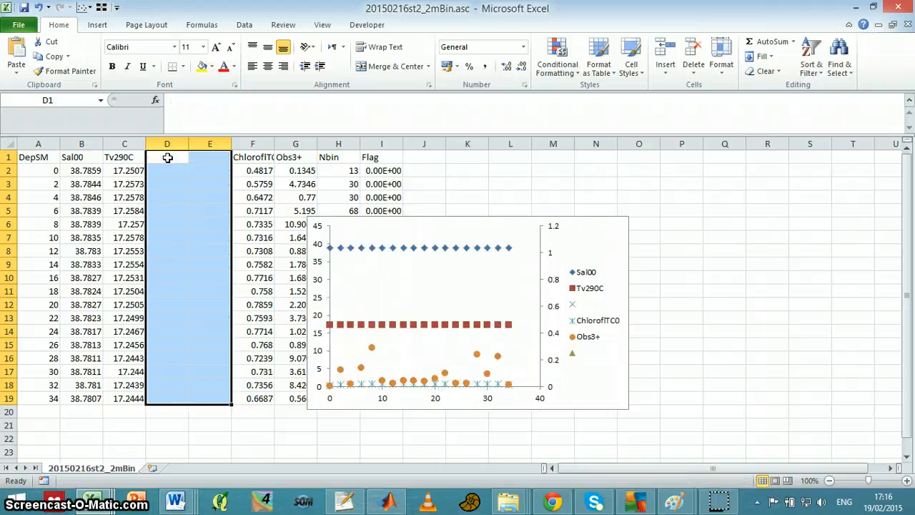
- Plot the Sal00 series on the chart's secondary axis
click(353, 249)
right_click(353, 249)
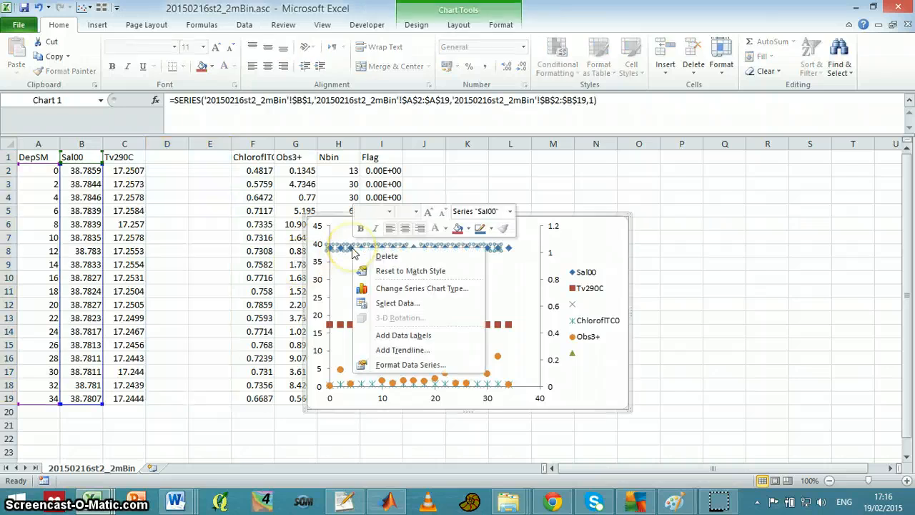
click(405, 366)
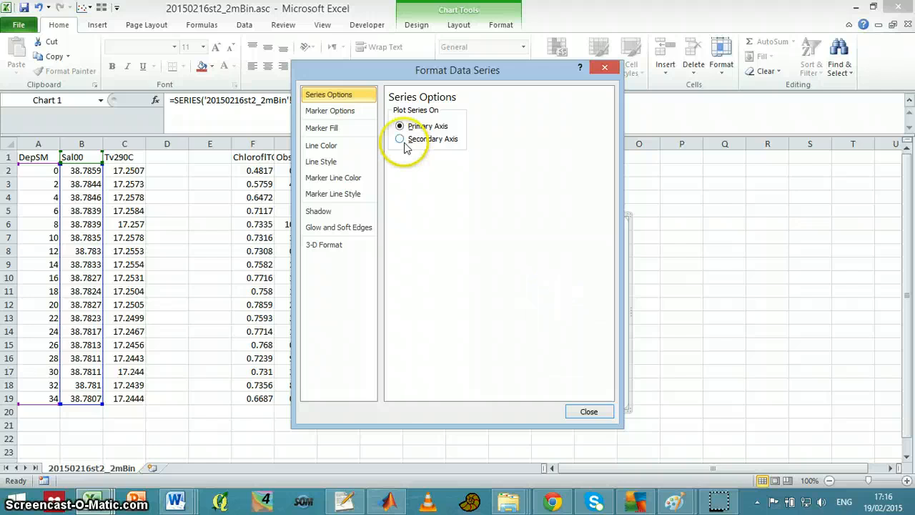
click(405, 140)
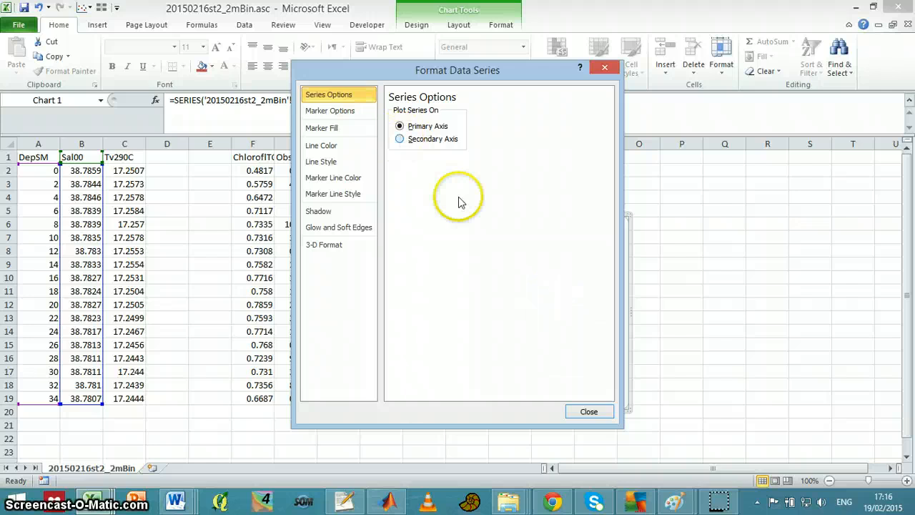
click(589, 413)
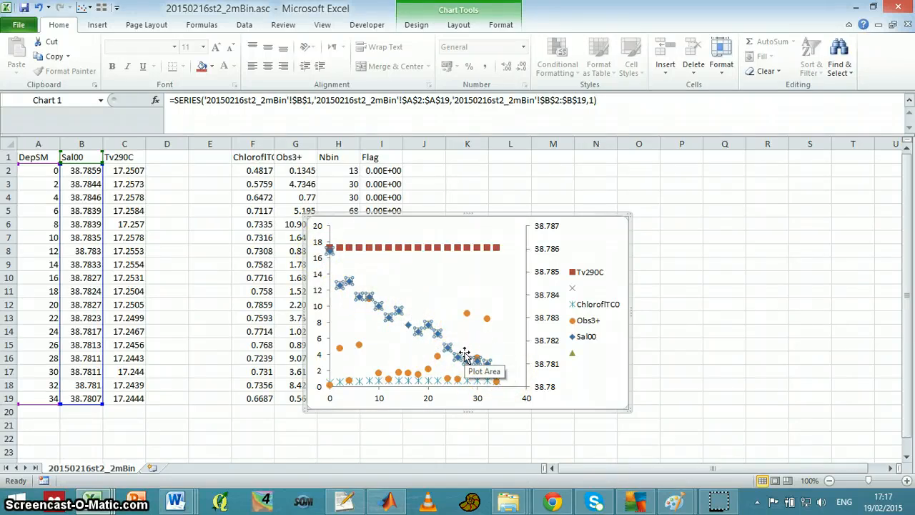
- Remove the Sal00 series from the scatter chart
click(465, 353)
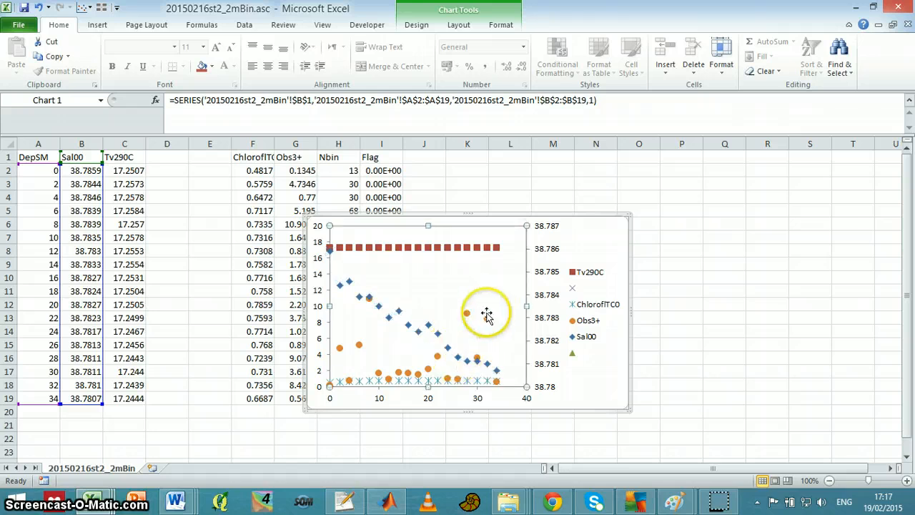
click(465, 348)
click(447, 350)
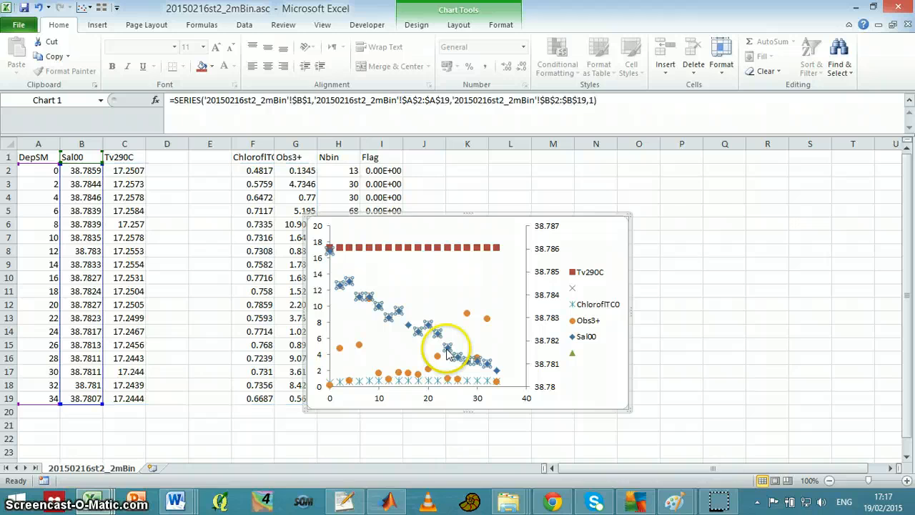
key(Delete)
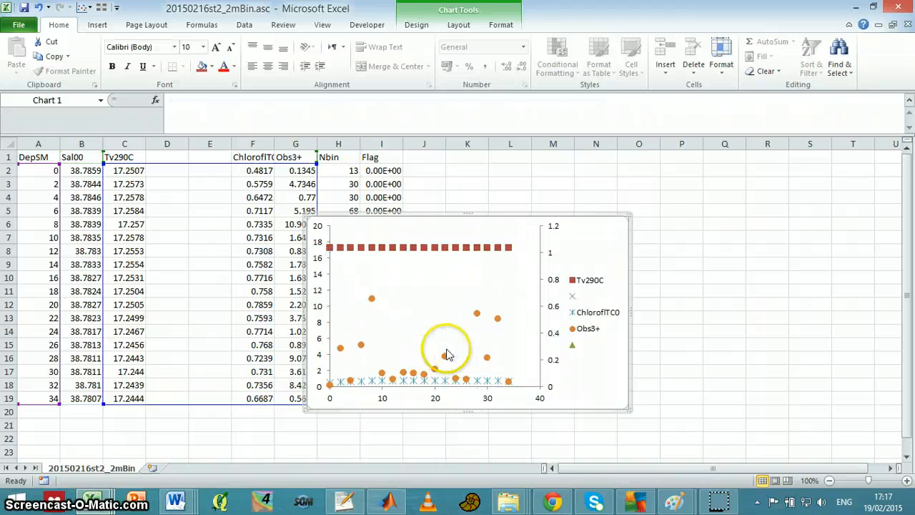
- Plot the Tv290C series on the chart's secondary axis
click(449, 248)
right_click(447, 249)
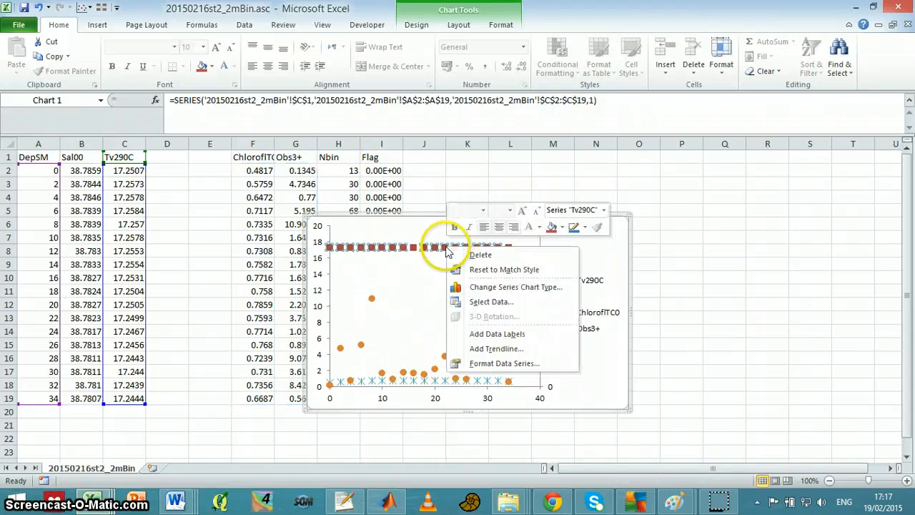
click(494, 365)
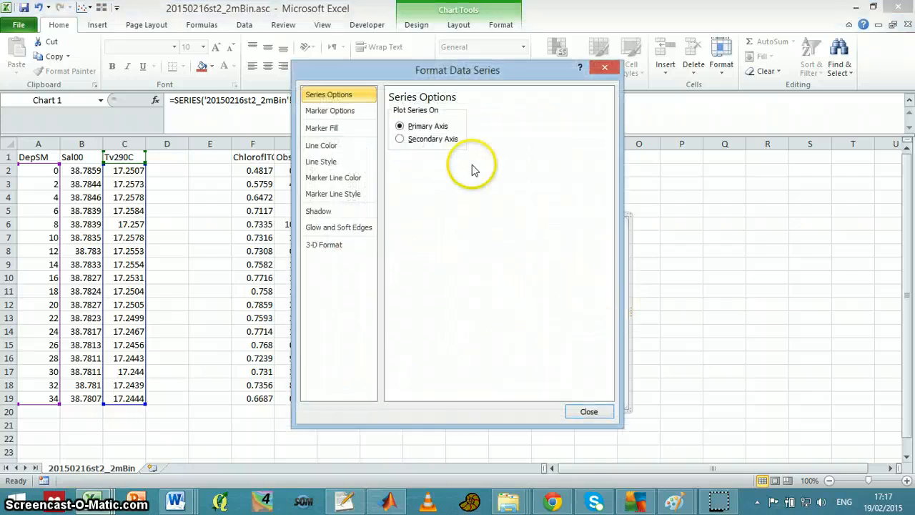
click(440, 138)
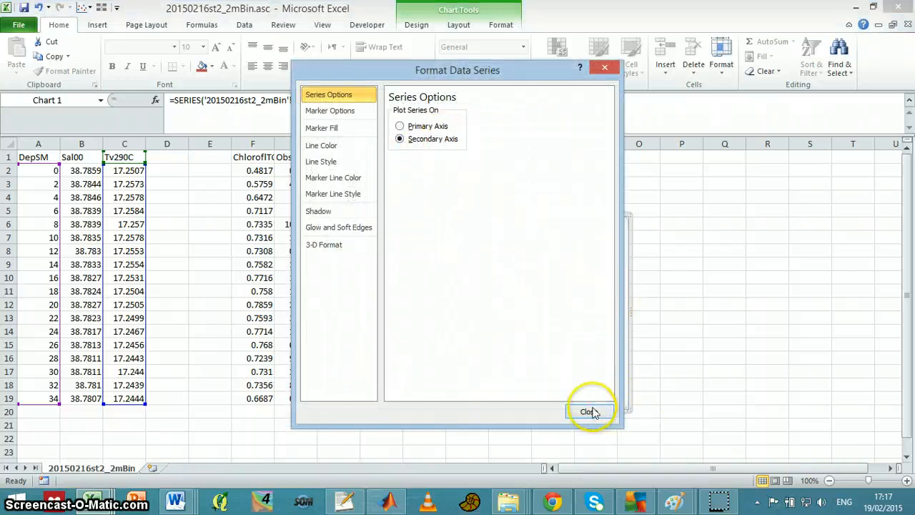
click(588, 411)
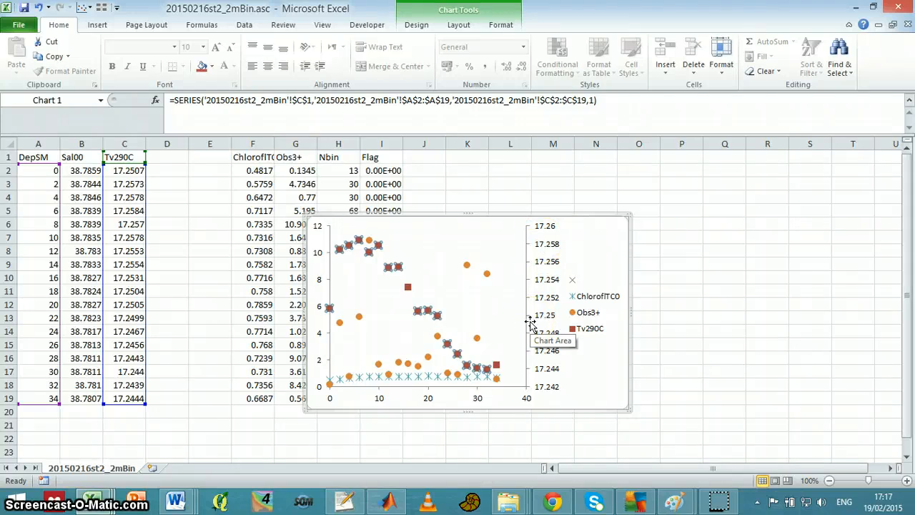
- Remove the Tv290C and Obs3+ series from the scatter chart
key(Delete)
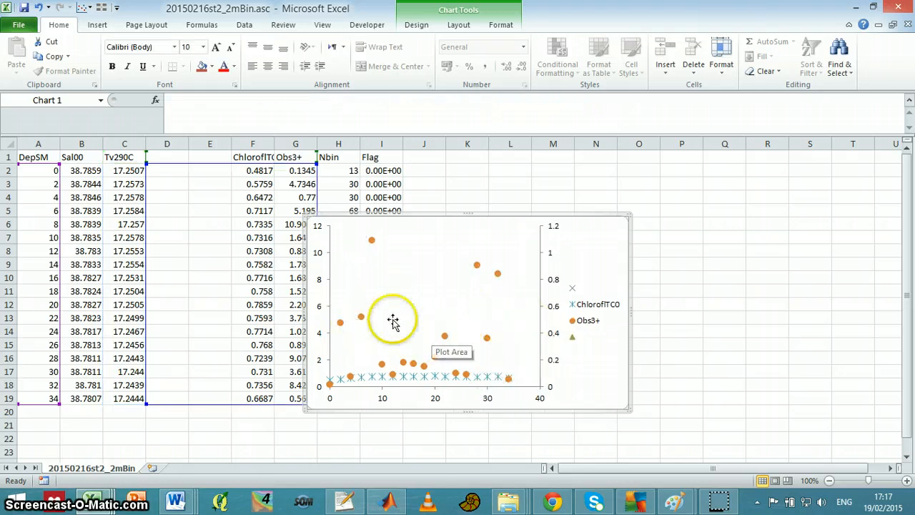
click(478, 268)
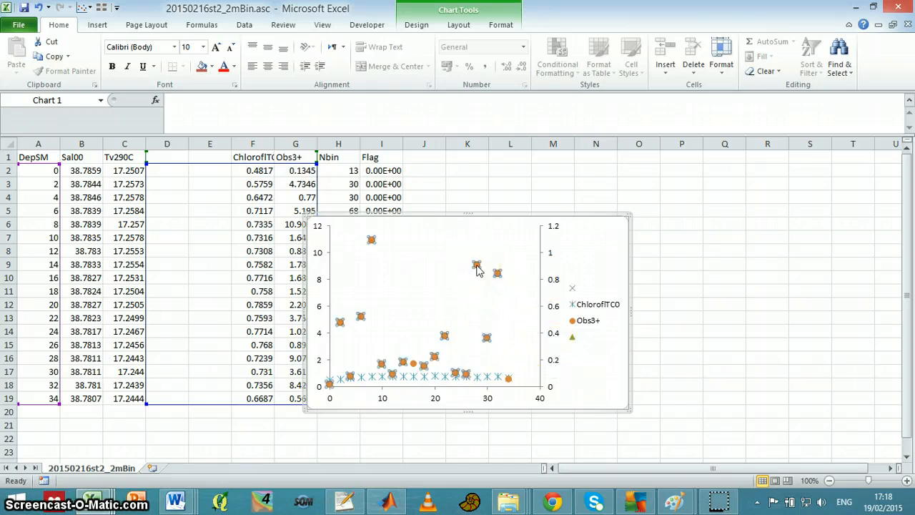
key(Delete)
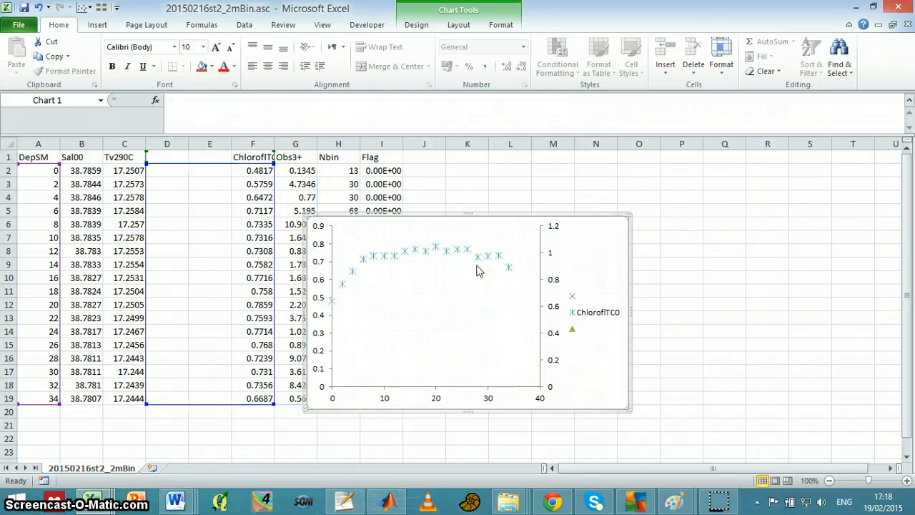
- Inspect a ChloroflTC0 point at depth 8, remove that series and delete the whole chart
click(418, 293)
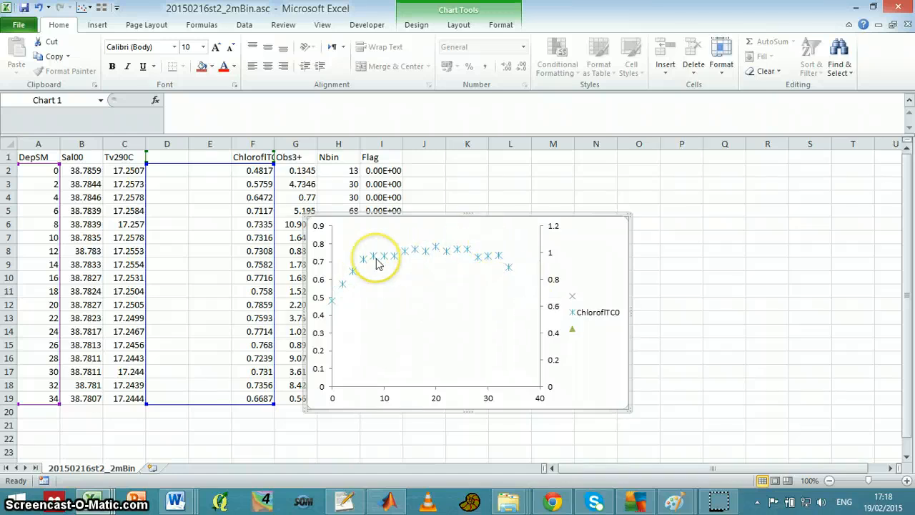
mouse_move(378, 263)
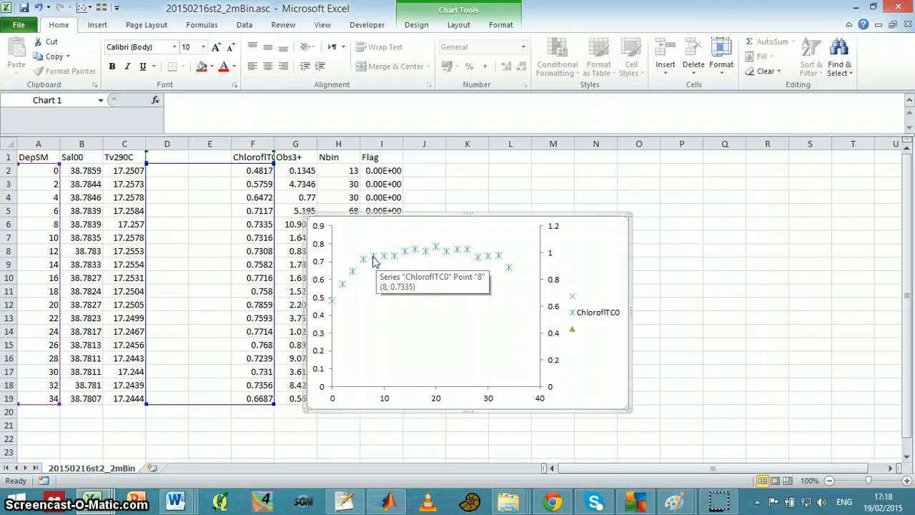
click(373, 258)
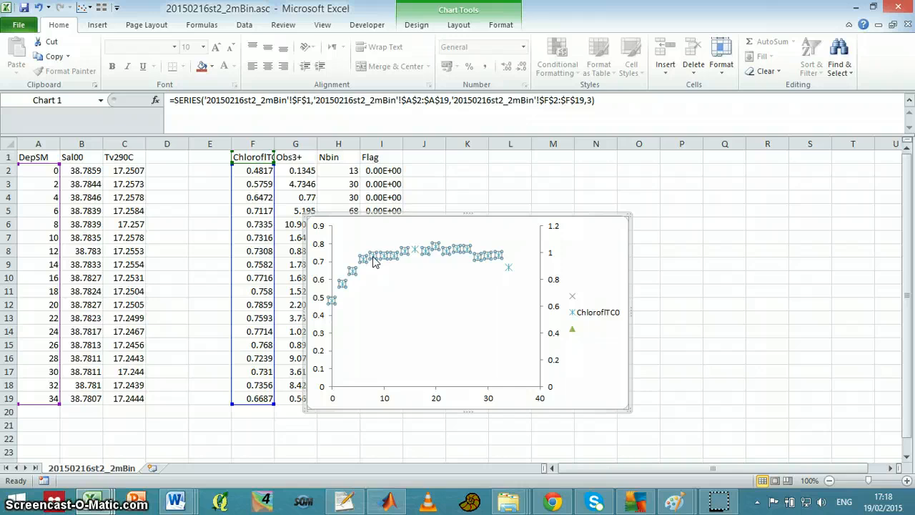
key(Delete)
click(621, 232)
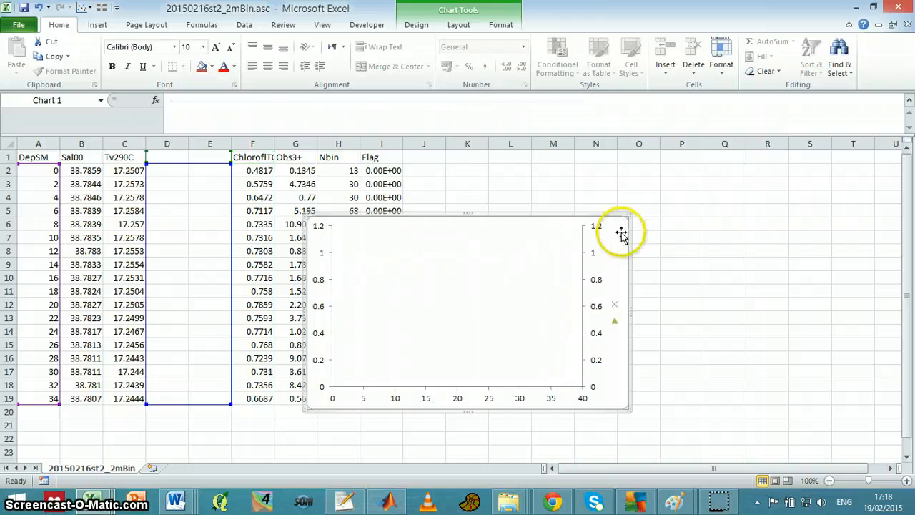
key(Delete)
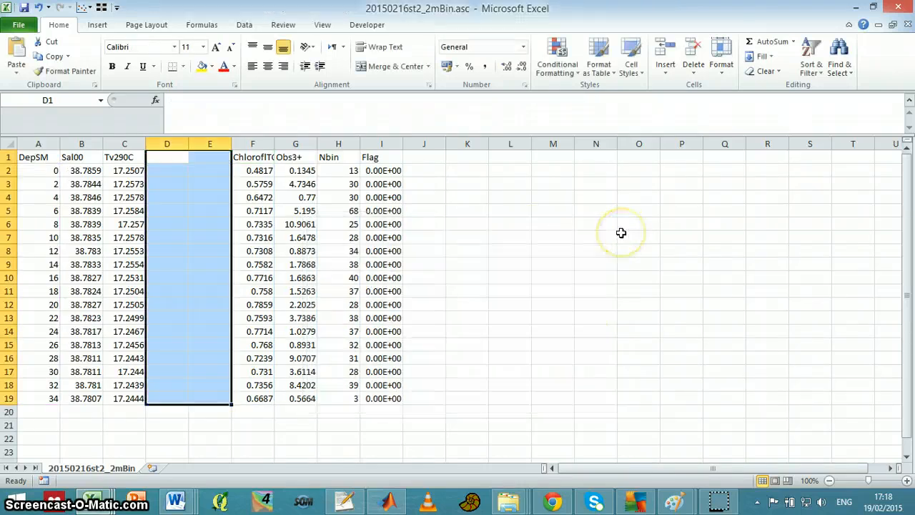